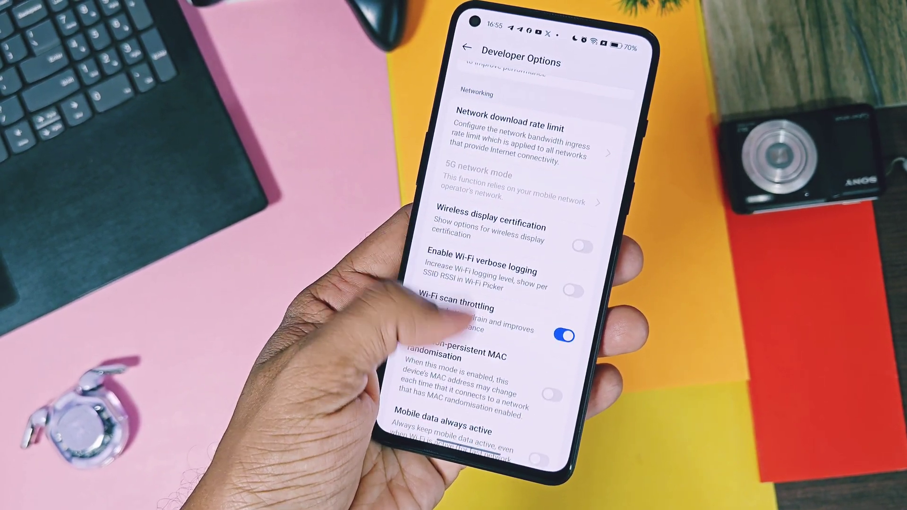
- Scroll the Developer Options list back up and swipe up to the phone's home screen
scroll(510, 260, "up", 10)
left_click_drag(453, 453, 473, 260)
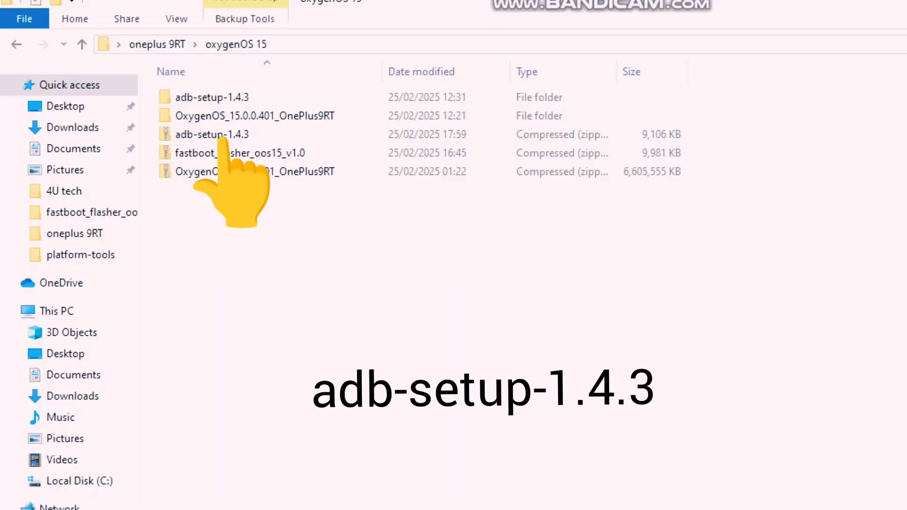
- Extract adb-setup-1.4.3.zip into its suggested folder
left_click(212, 134)
right_click(226, 134)
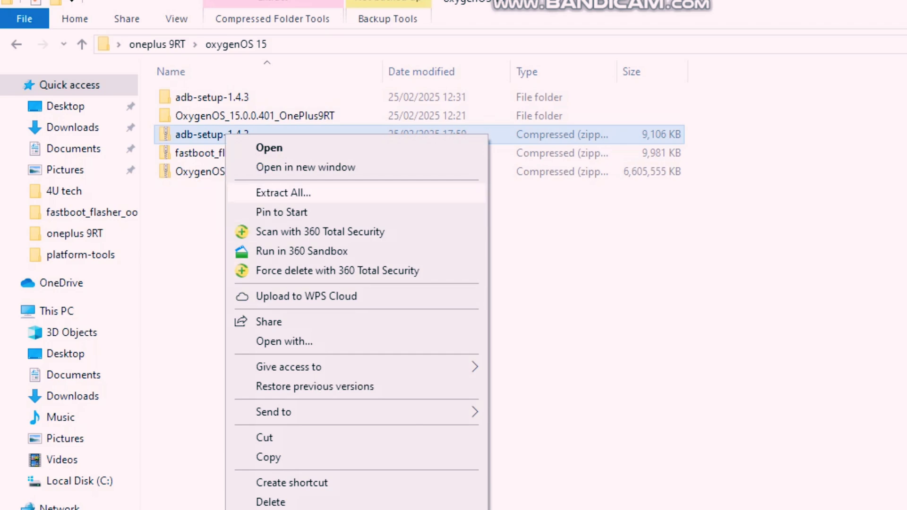
left_click(284, 193)
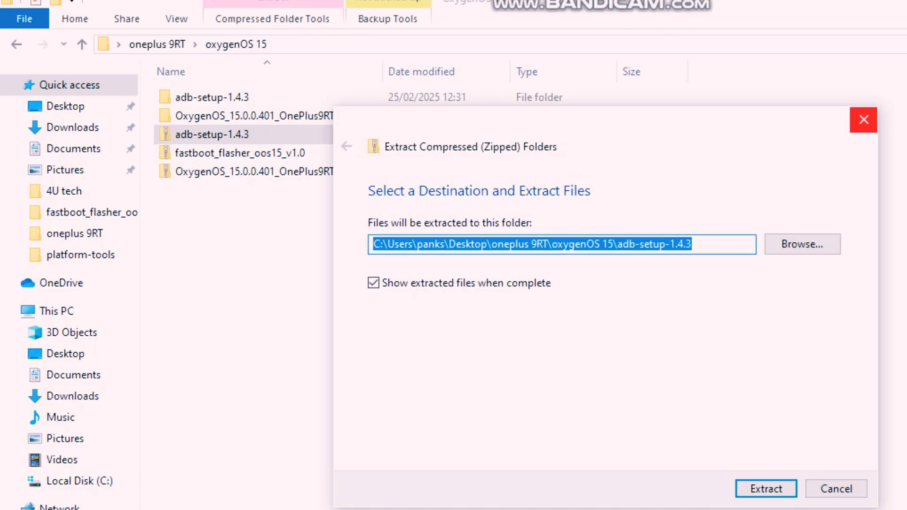
key("Return")
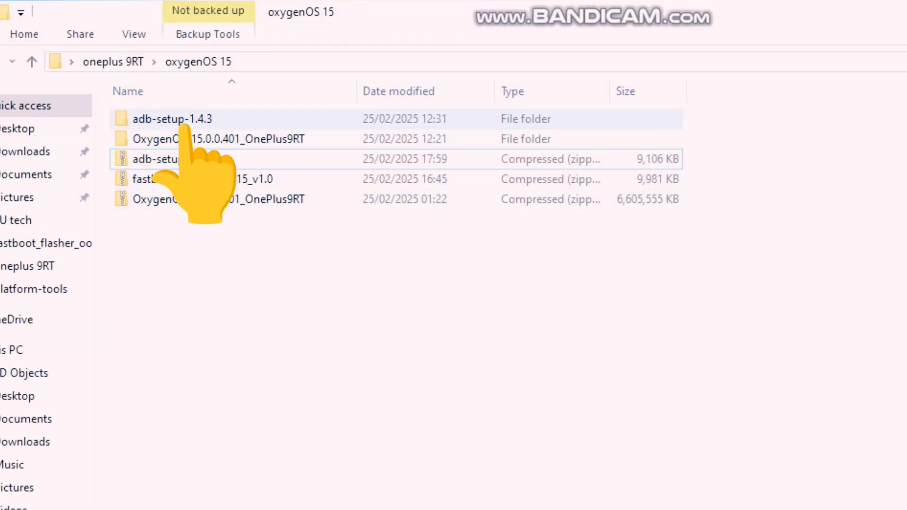
- Run adb-setup-1.4.3.exe from the extracted folder to start the 15 seconds ADB Installer
double_click(185, 122)
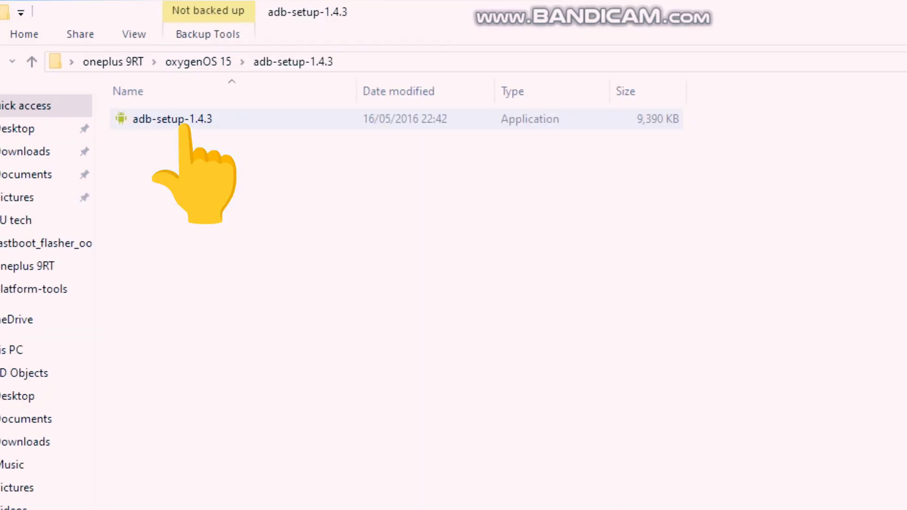
left_click(185, 122)
double_click(185, 122)
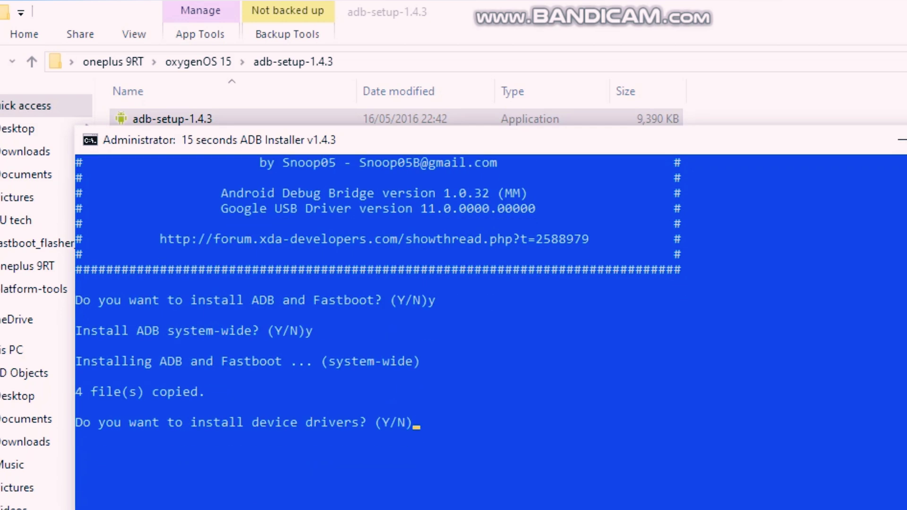
- Agree to install the device drivers and complete the Device Driver Installation Wizard
key("Return")
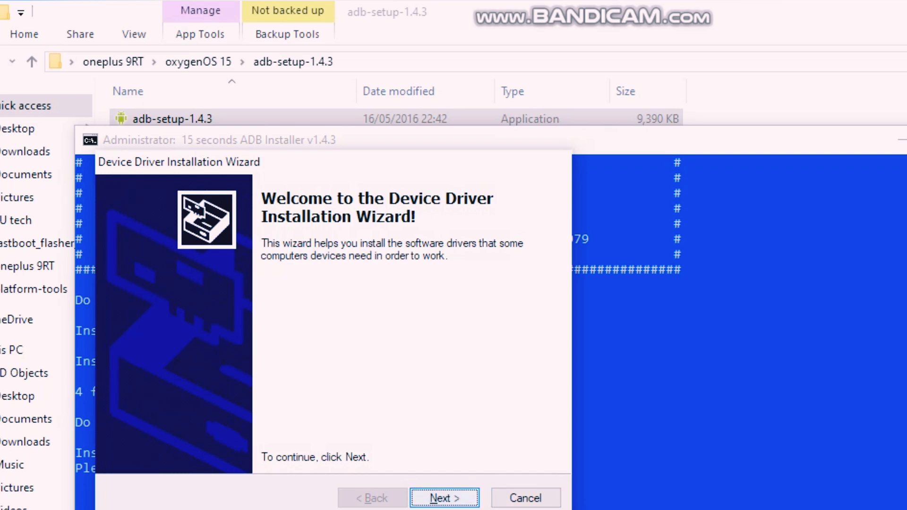
key("Return")
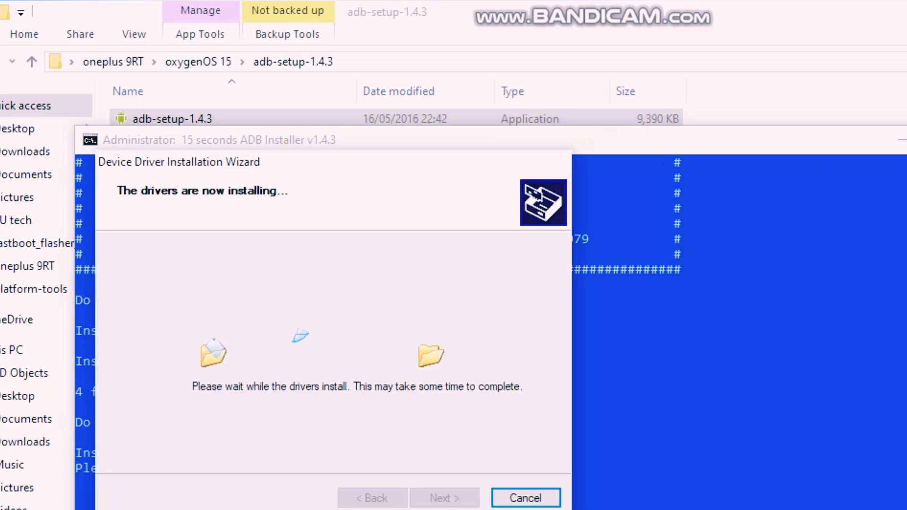
key("Return")
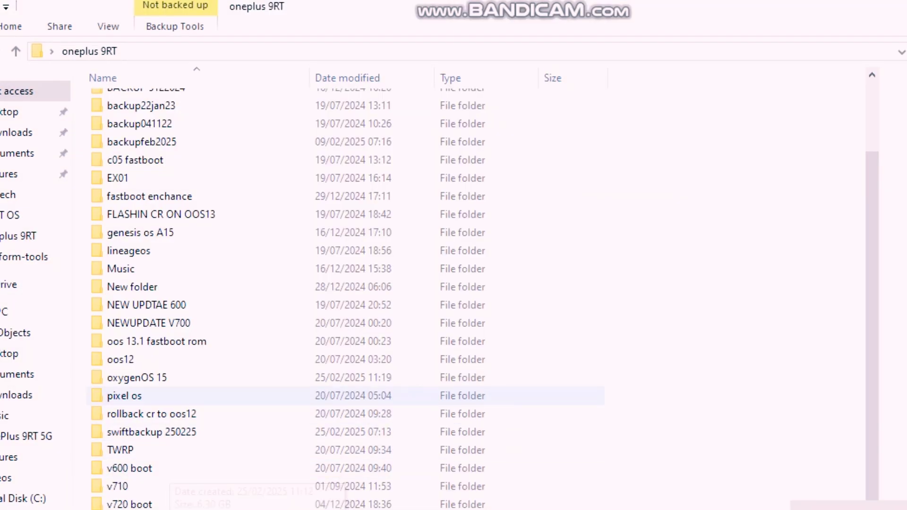
- In the oxygenOS 15 folder, extract the OxygenOS_15.0.0.401_OnePlus9RT firmware archive to its default folder
left_click(138, 378)
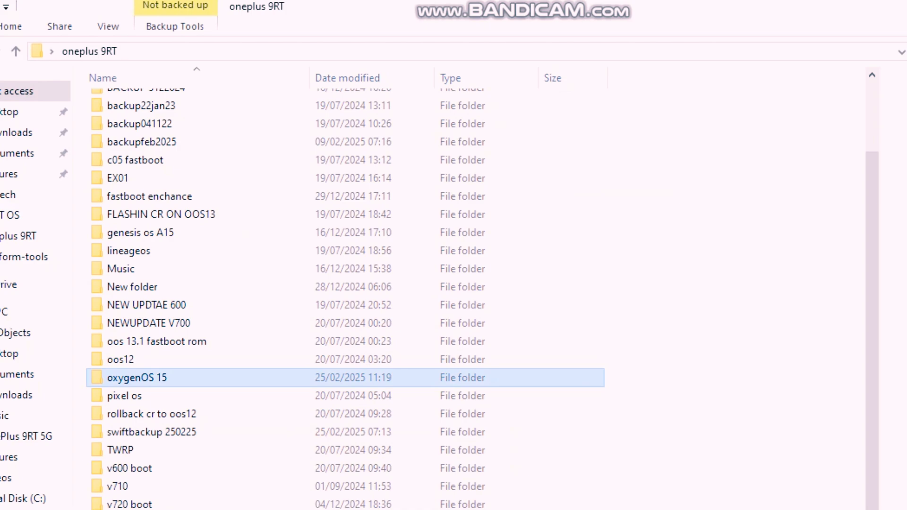
double_click(137, 378)
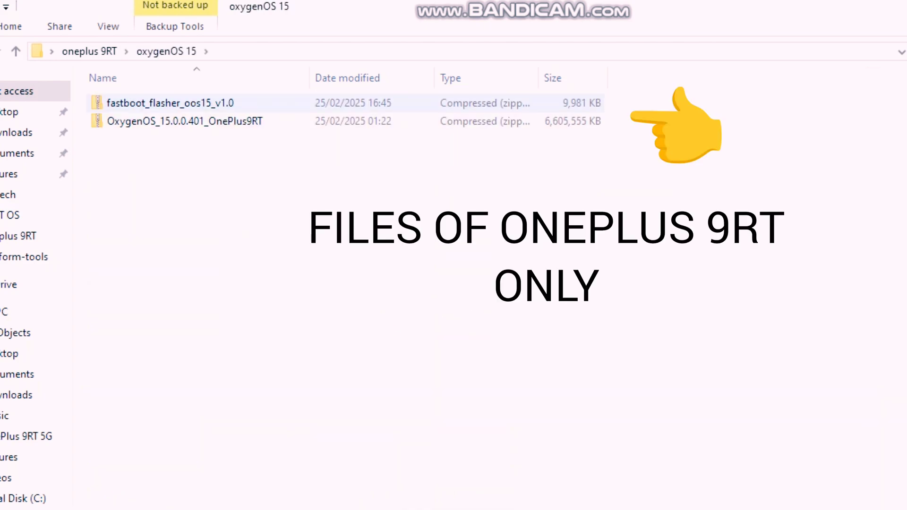
left_click(170, 103)
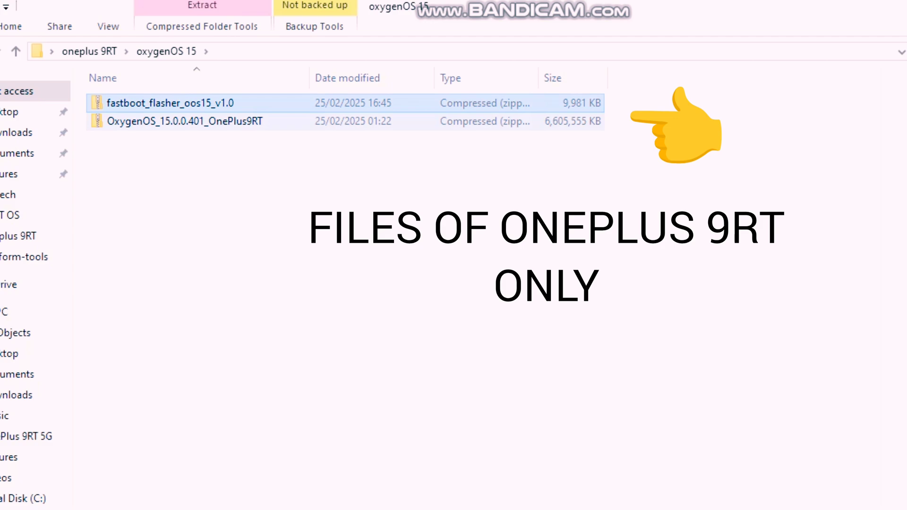
left_click(184, 121, "ctrl")
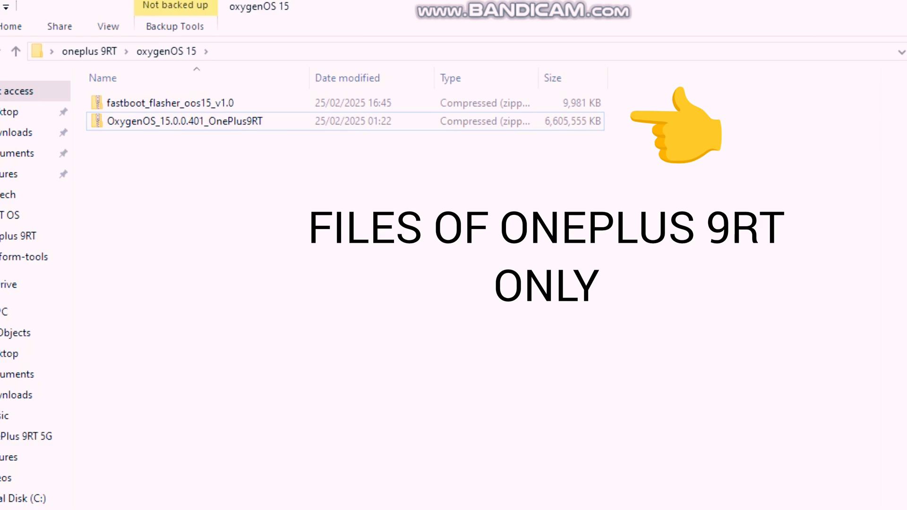
left_click(184, 121)
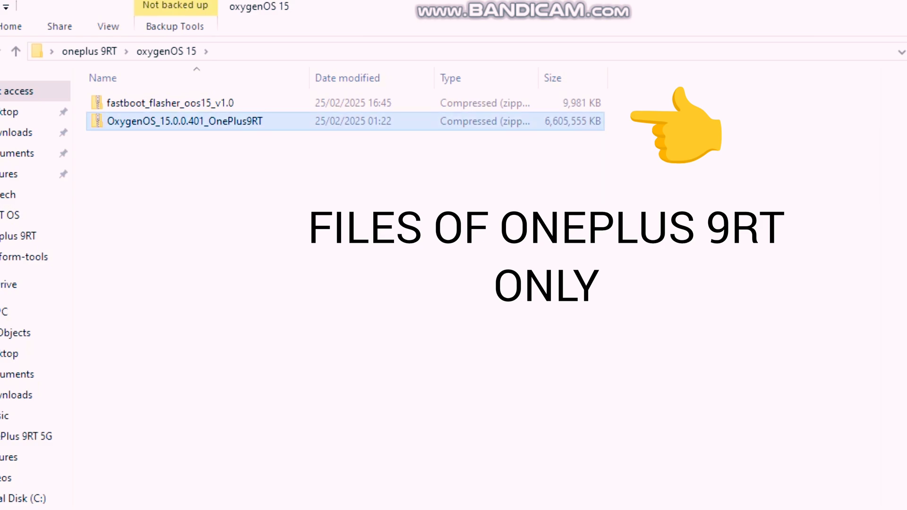
right_click(205, 125)
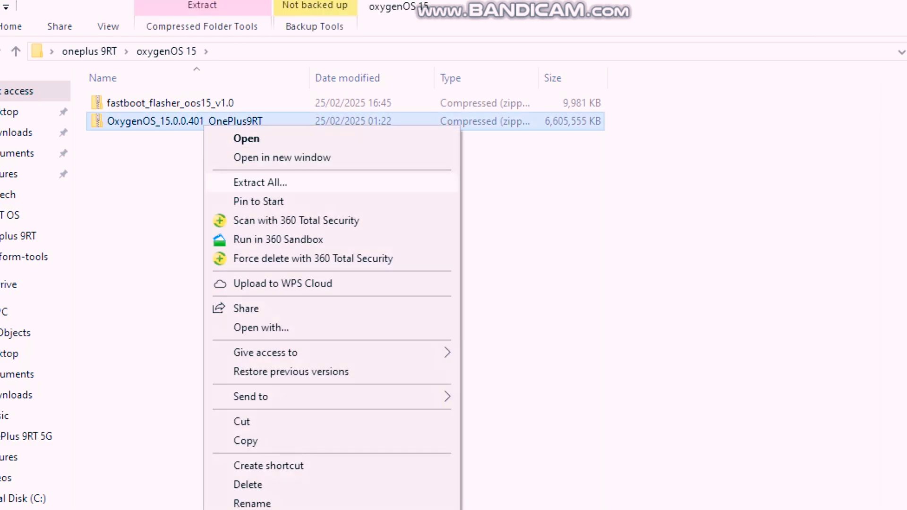
left_click(260, 183)
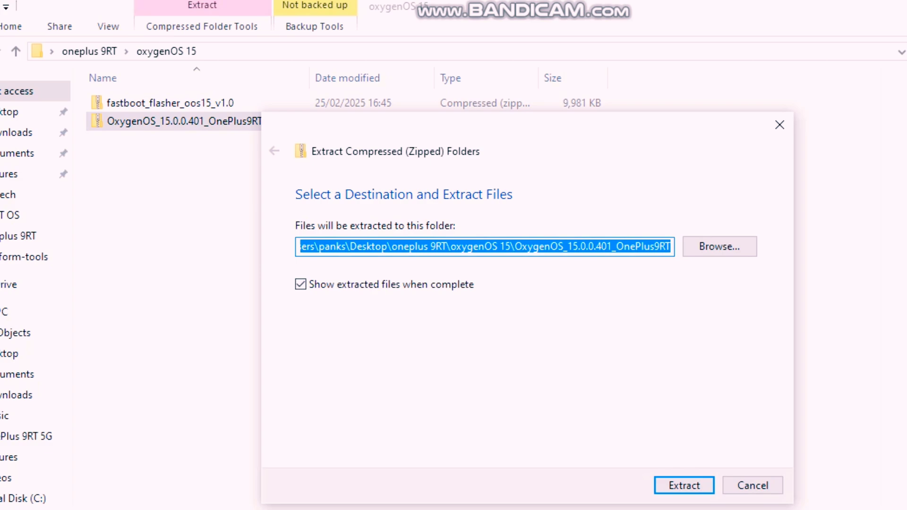
key("Return")
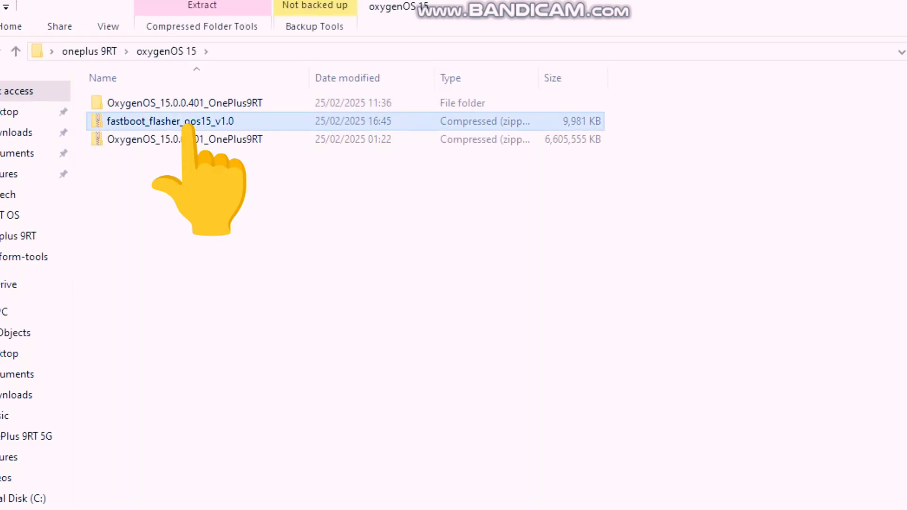
- Extract the fastboot_flasher_oos15_v1.0 archive and open the OxygenOS_15.0.0.401_OnePlus9RT folder
right_click(111, 121)
left_click(163, 174)
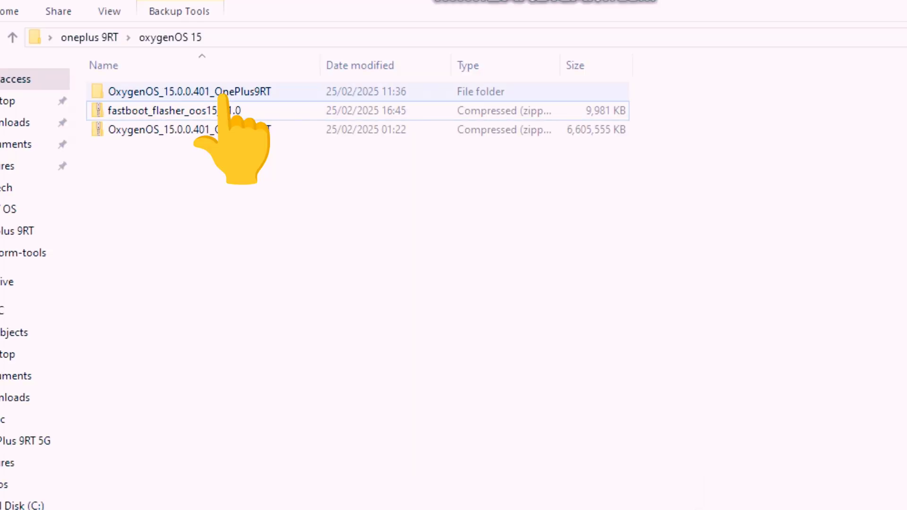
left_click(222, 91)
double_click(222, 92)
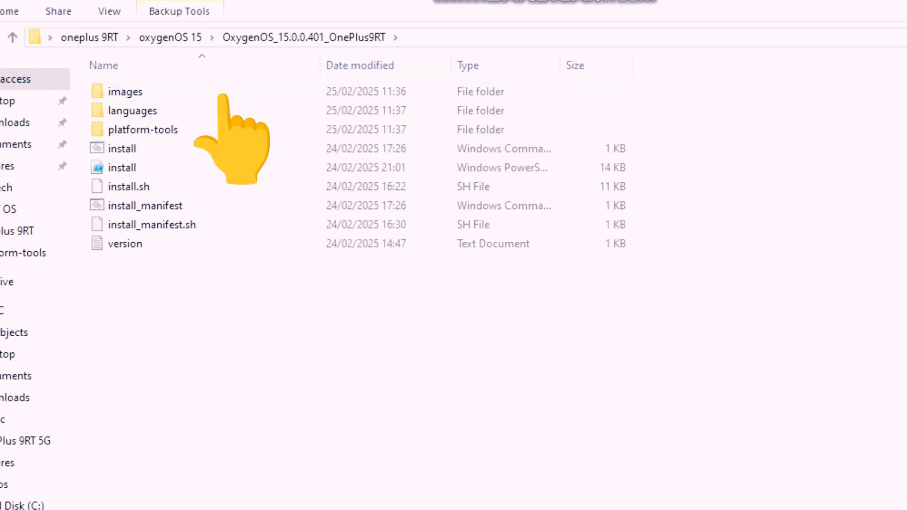
- Paste the nine extracted flasher items into C:\Program Files\platform-tools
left_click_drag(86, 77, 248, 276)
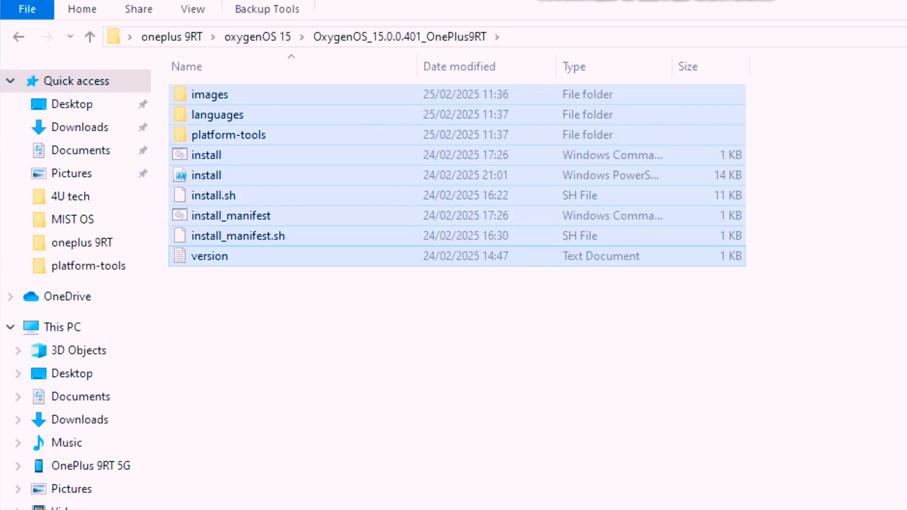
left_click(76, 508)
double_click(226, 377)
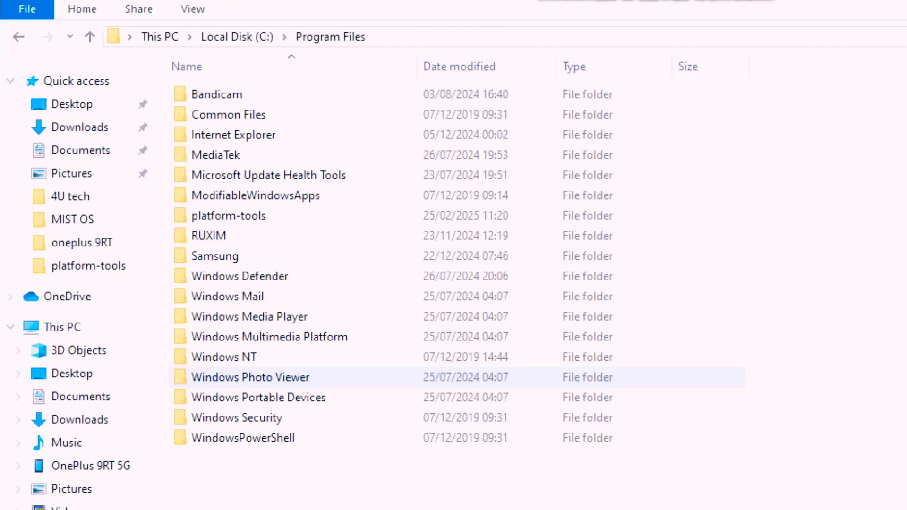
double_click(227, 215)
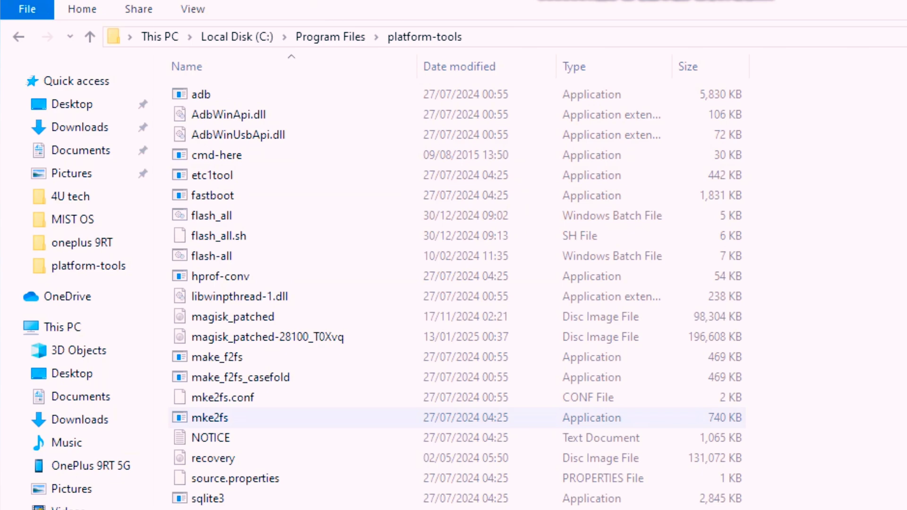
right_click(840, 344)
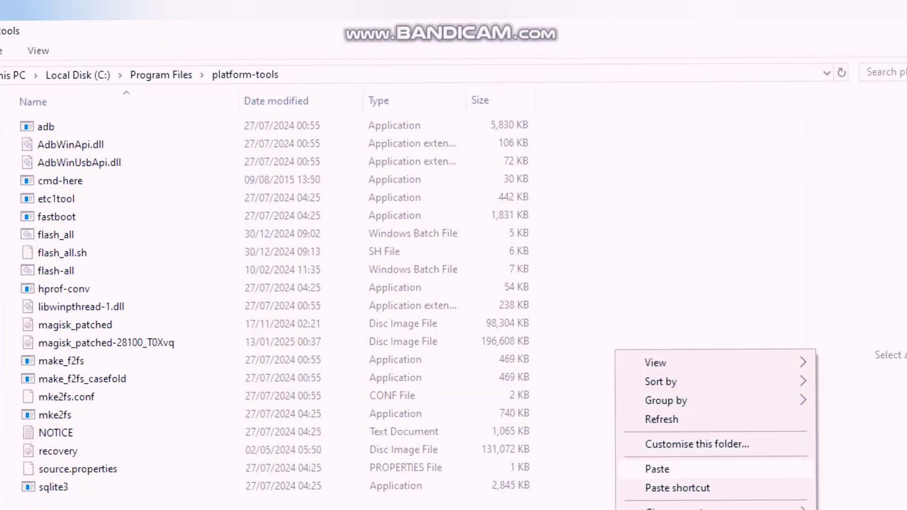
left_click(658, 470)
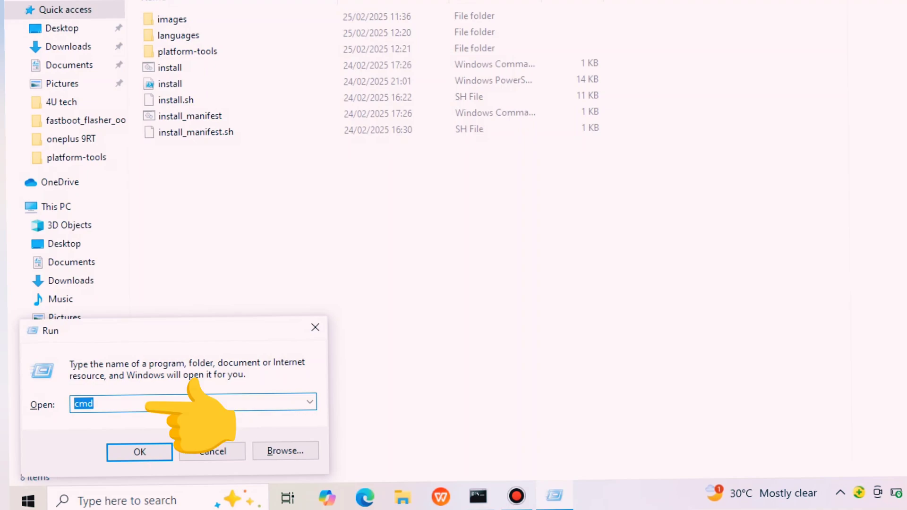
- Launch Command Prompt and run 'fastboot devices' to confirm the phone is detected
left_click(94, 403)
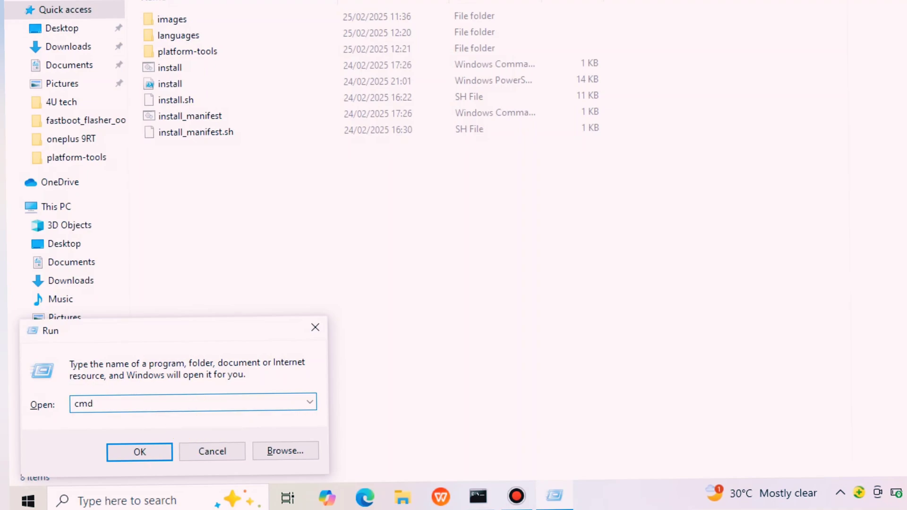
key("Return")
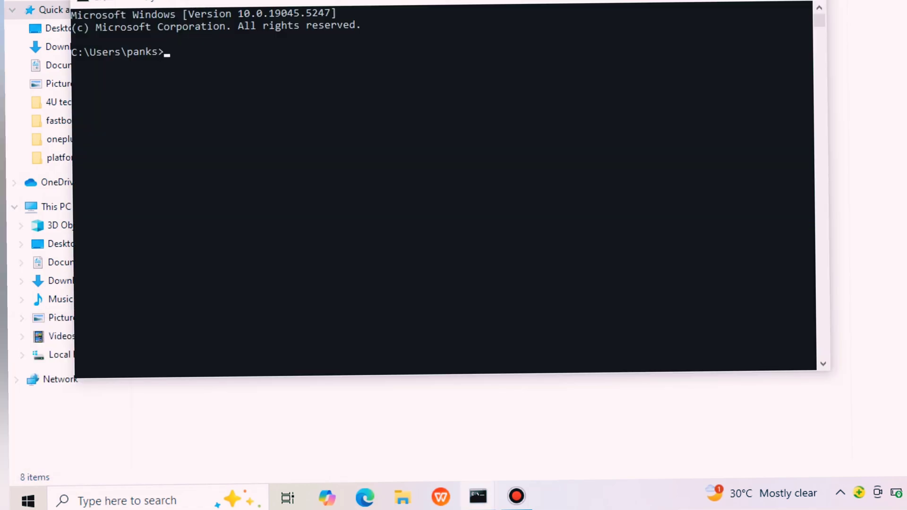
left_click_drag(417, 1, 498, 172)
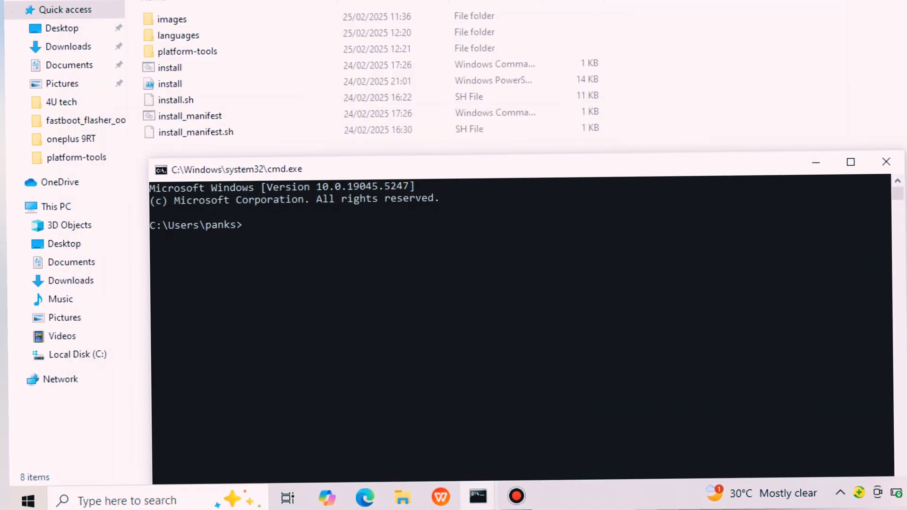
type("fastb")
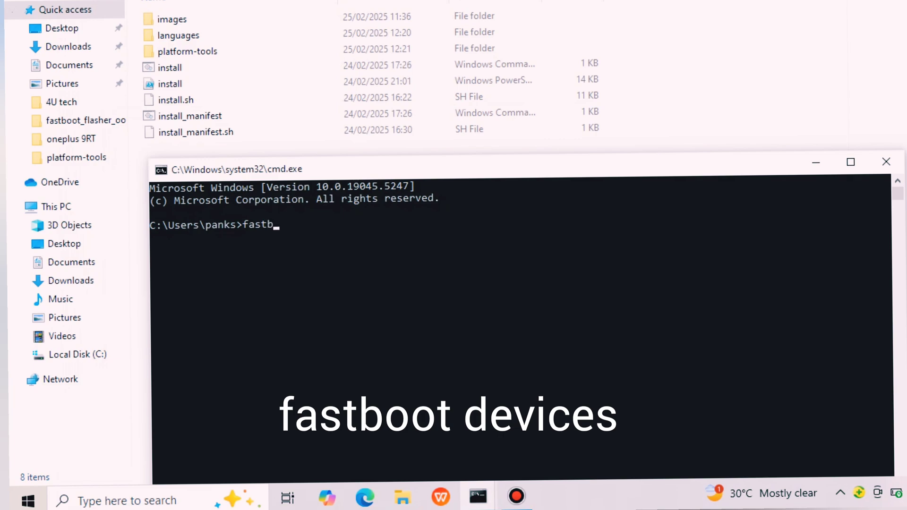
type("oot devices")
key("Return")
- Run 'fastboot reboot fastboot' to enter fastbootd, then verify with 'fastboot devices'
type("fast")
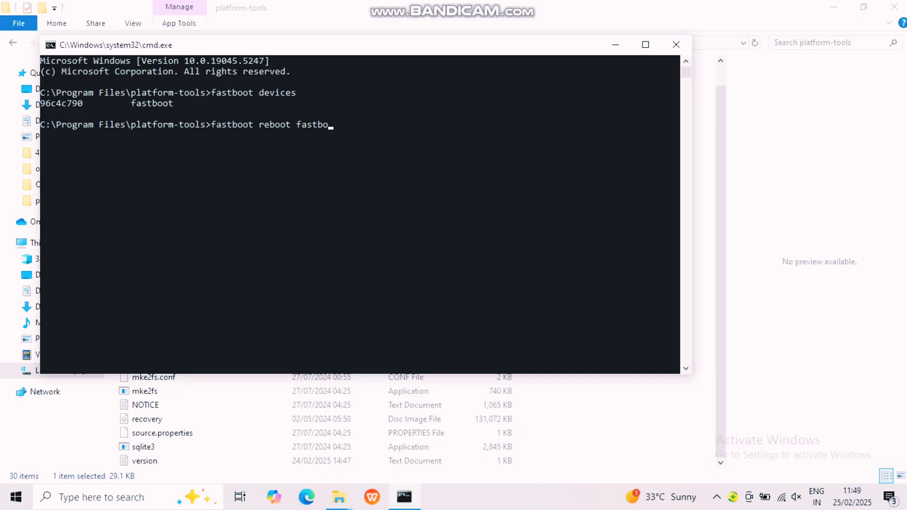
type("ot reboot fastboot")
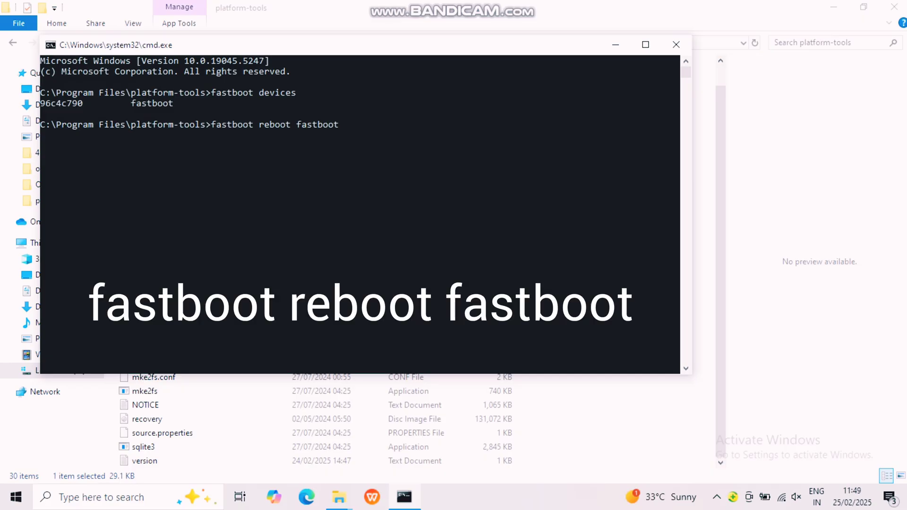
key("Return")
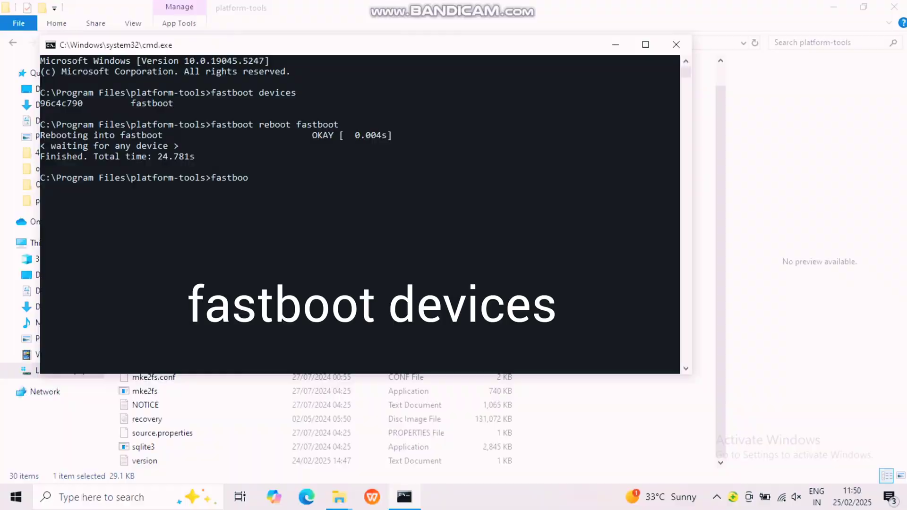
type("devices")
key("Return")
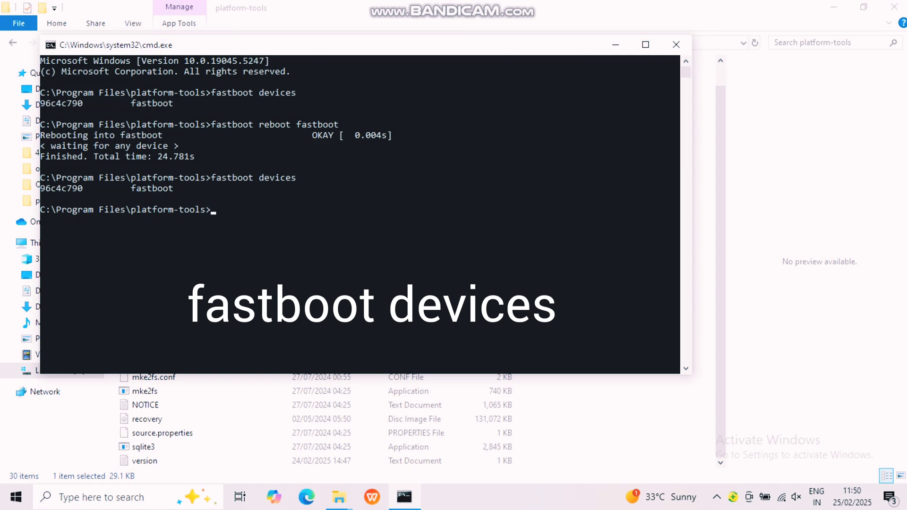
left_click_drag(40, 188, 174, 188)
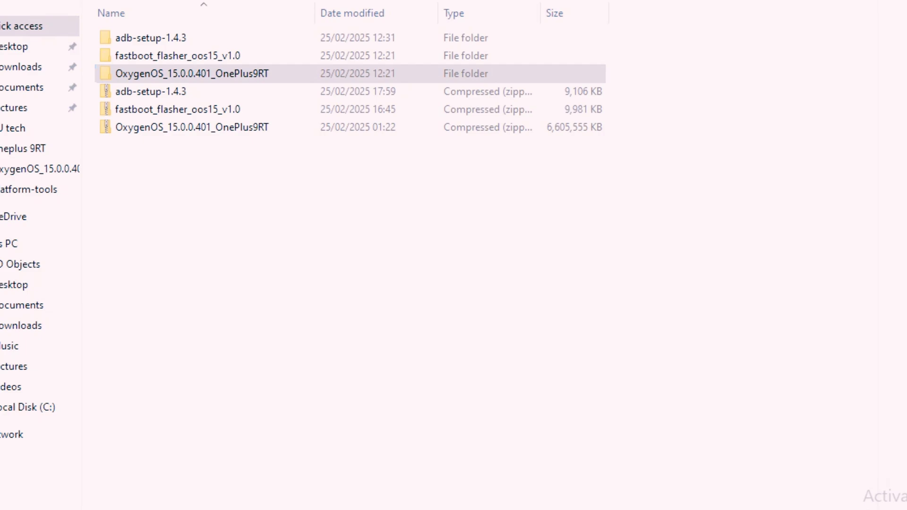
- Open the OxygenOS_15.0.0.401_OnePlus9RT folder and run its install batch script
key("Return")
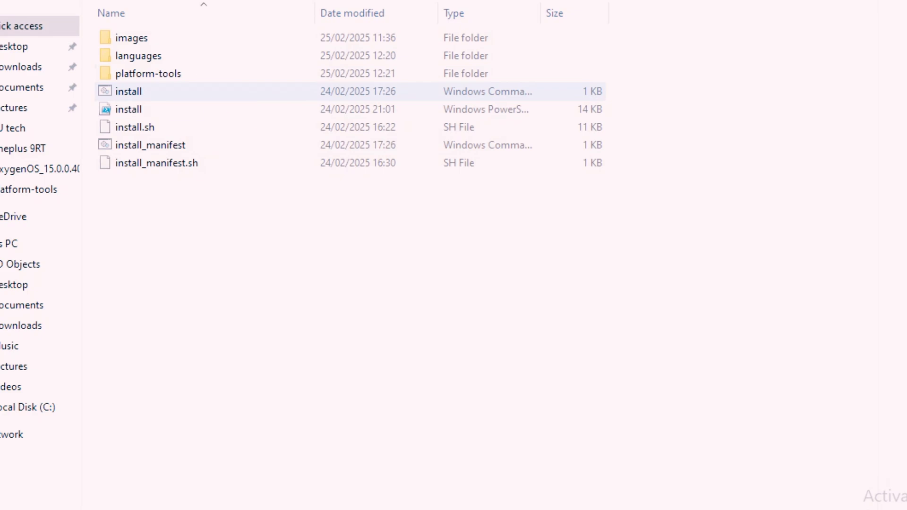
mouse_move(132, 95)
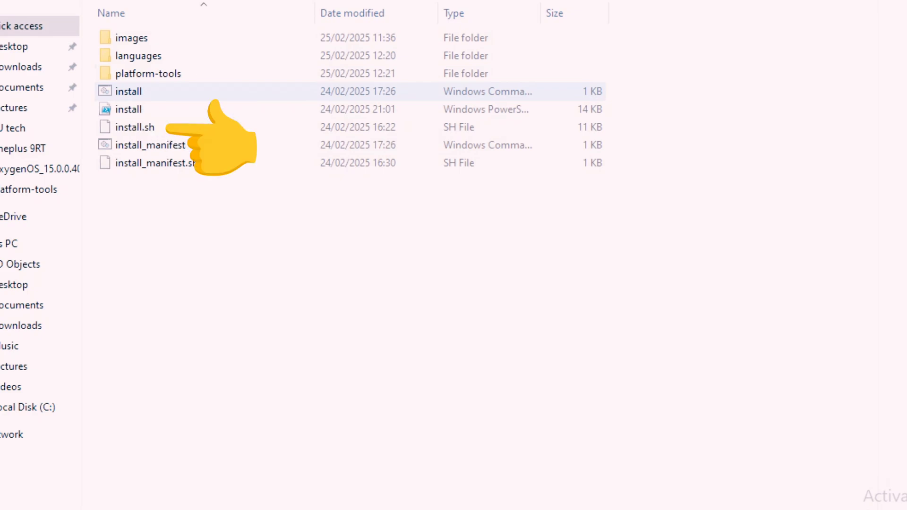
left_click(128, 91)
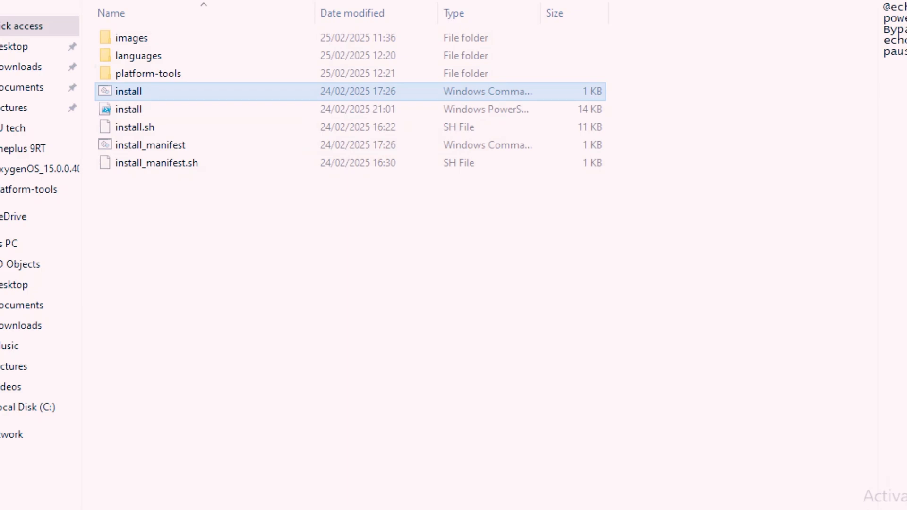
key("Return")
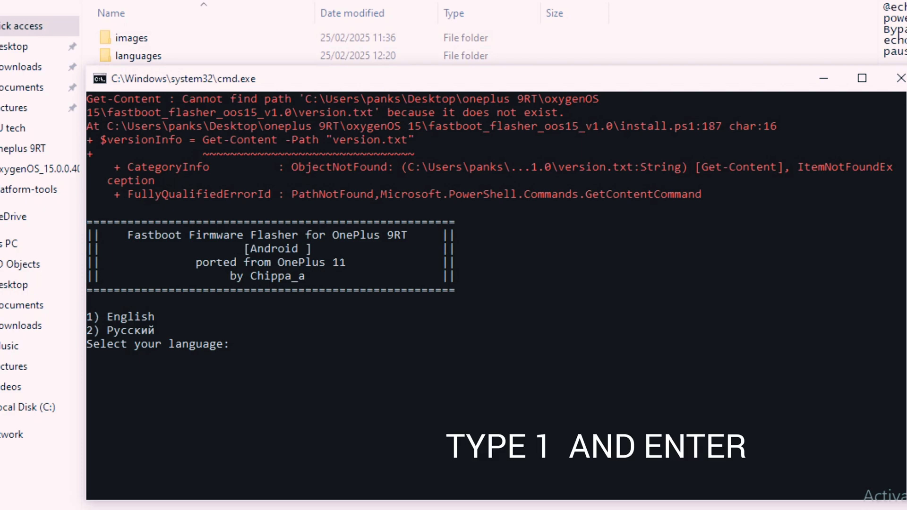
- Choose English (1), begin the installation, and answer n to flashing the Magisk patched boot
type("1")
key("Return")
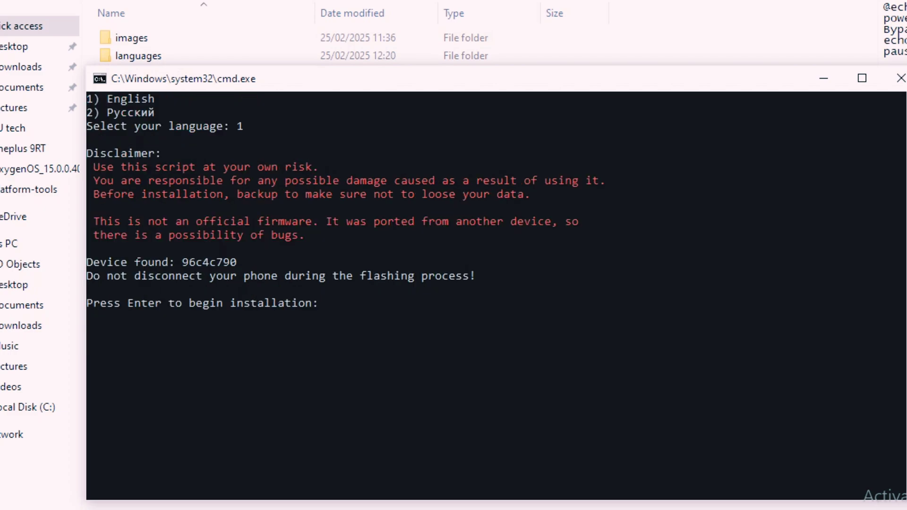
key("Return")
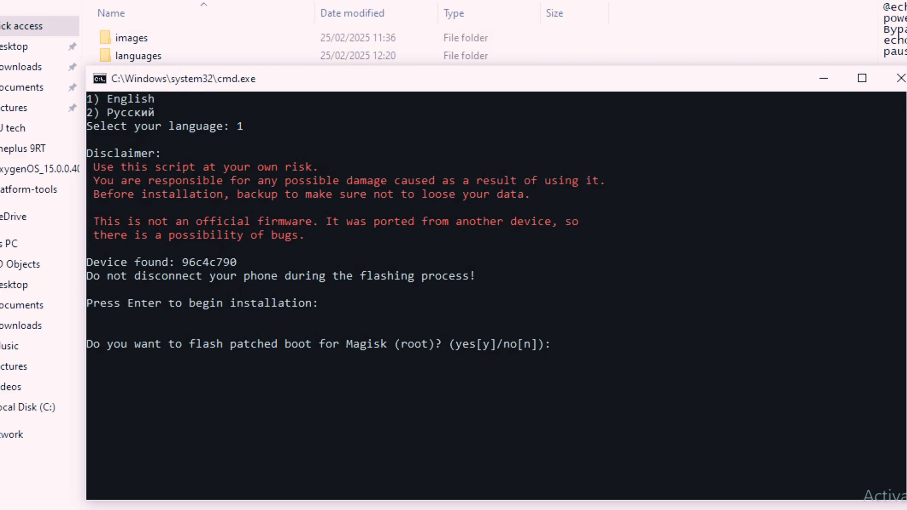
type("n")
key("Return")
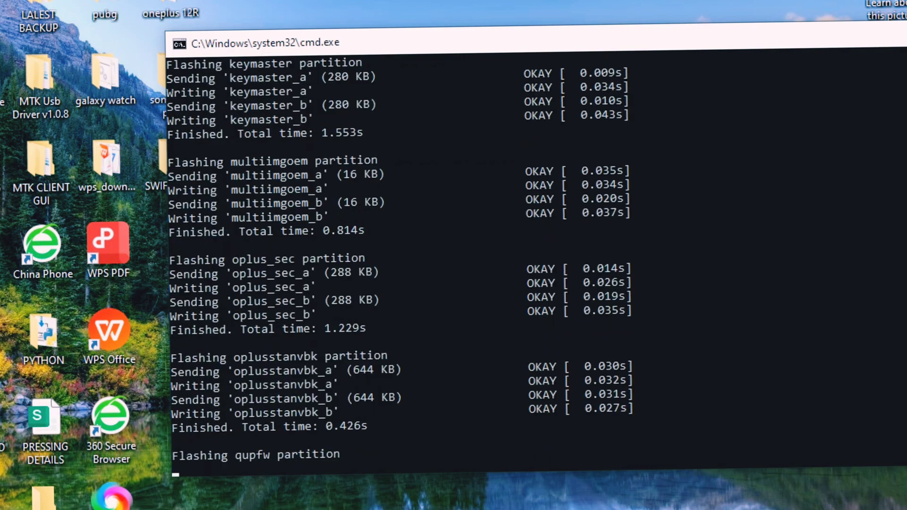
- Scroll through the Command Prompt output to review the partition flashing progress
scroll(400, 265, "up", 20)
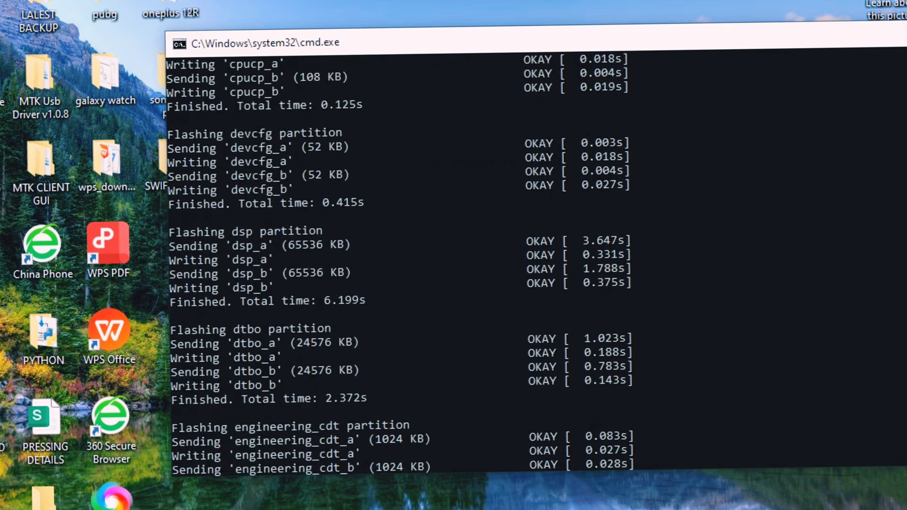
scroll(412, 267, "up", 10)
scroll(412, 266, "down", 20)
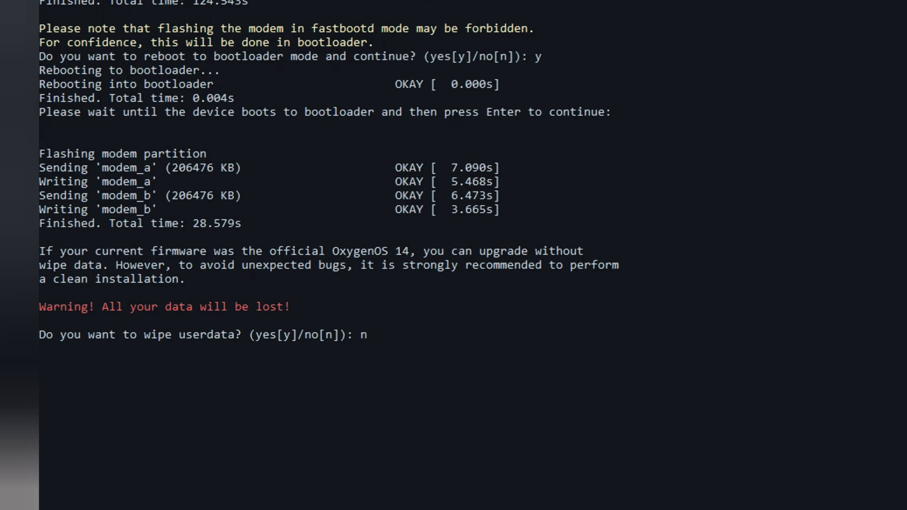
- Confirm n to skip wiping userdata so the installation finishes
key("Return")
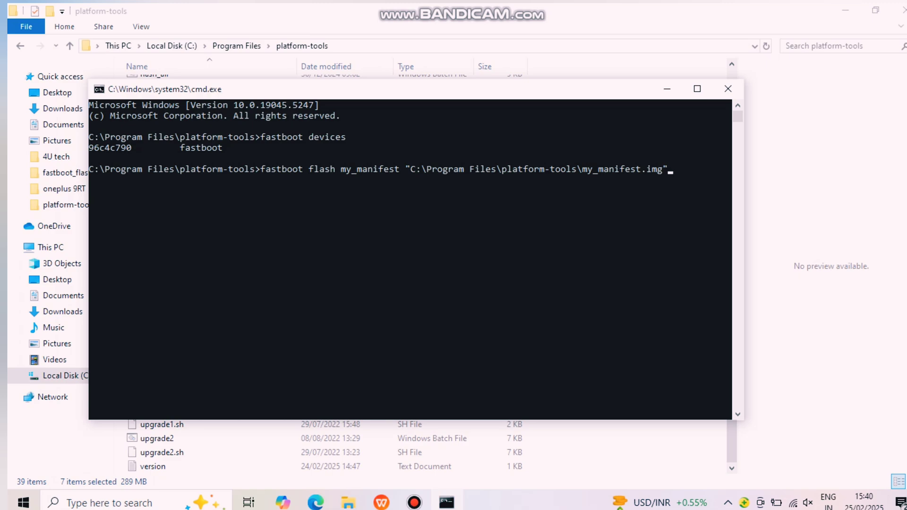
- Select the my_manifest flash command and its all-OKAY output in Command Prompt, then clear the selection
left_click_drag(346, 169, 556, 168)
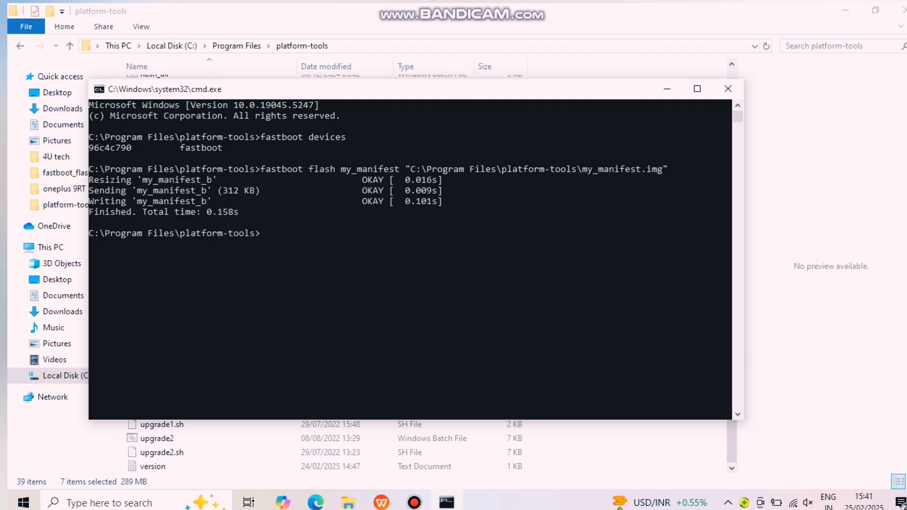
left_click_drag(92, 168, 324, 254)
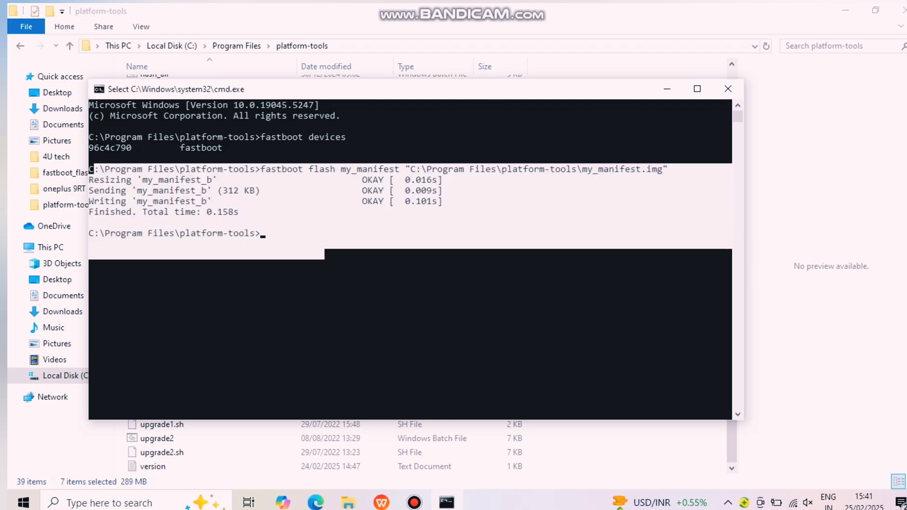
left_click(397, 296)
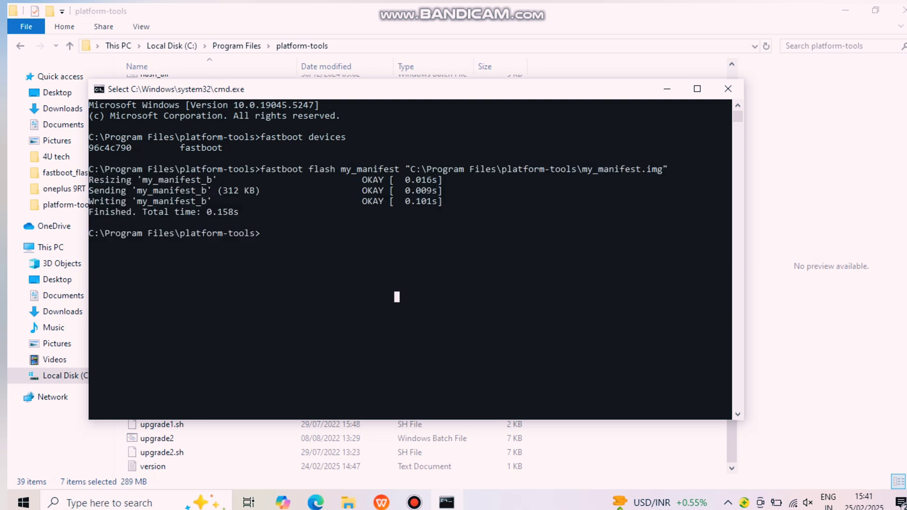